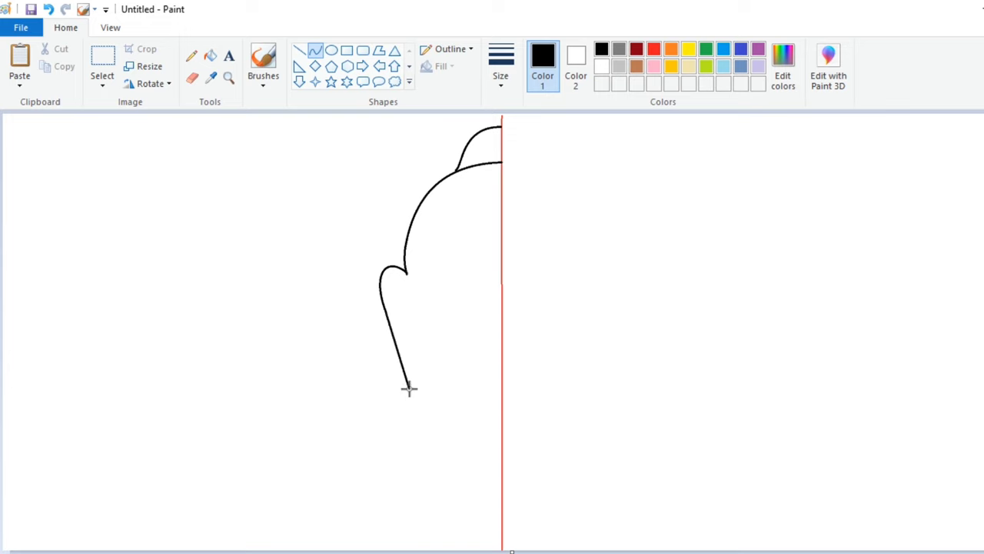
Bend the outer ear's lower edge with the Curve tool, clean up its end and add a rounded earlobe.
drag(392, 320, 418, 372)
click(442, 332)
key(ctrl+z)
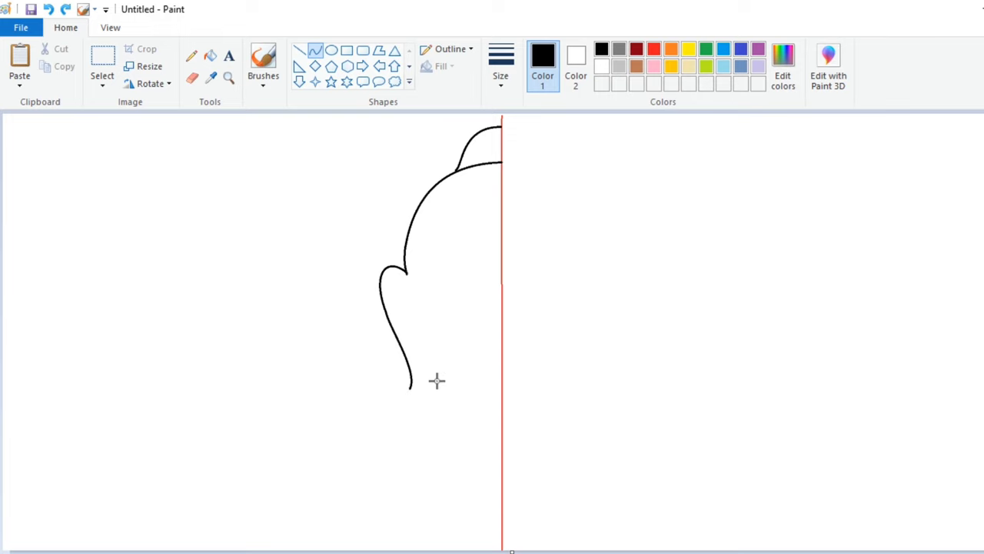
click(192, 77)
drag(408, 390, 409, 381)
click(316, 50)
drag(409, 397, 427, 406)
key(ctrl+z)
Draw the hairline arc across the forehead and the curved side of the face down toward the chin.
drag(446, 243, 455, 222)
click(431, 293)
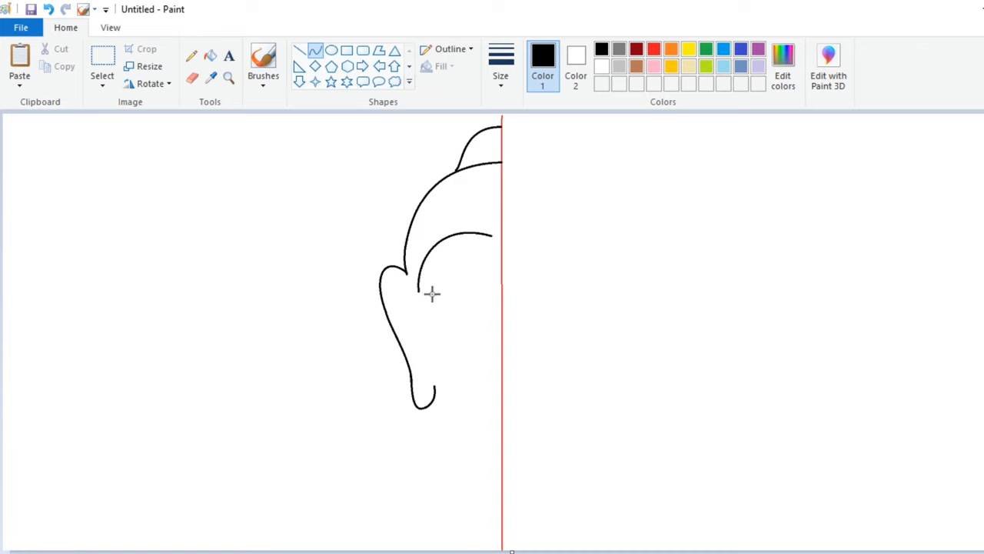
mouse_move(418, 288)
mouse_down()
mouse_move(423, 367)
mouse_move(444, 398)
mouse_up()
mouse_move(429, 346)
mouse_down()
mouse_move(417, 320)
mouse_move(420, 376)
mouse_move(415, 369)
mouse_move(502, 432)
mouse_move(459, 424)
mouse_move(468, 429)
mouse_up()
key(ctrl+z)
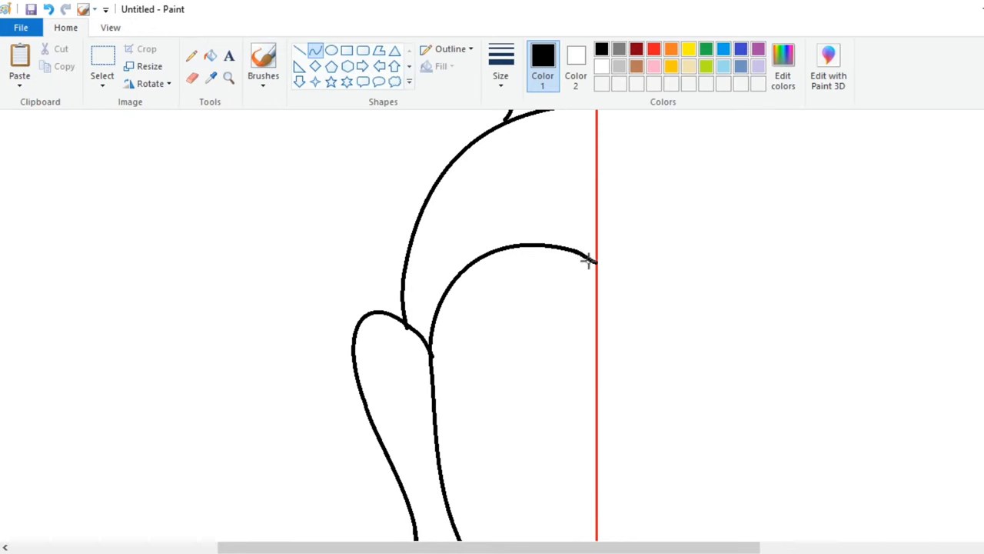
Draw the hooked upper part of the inner ear fold parallel to the ear's outer edge.
scroll(650, 244, down, 3)
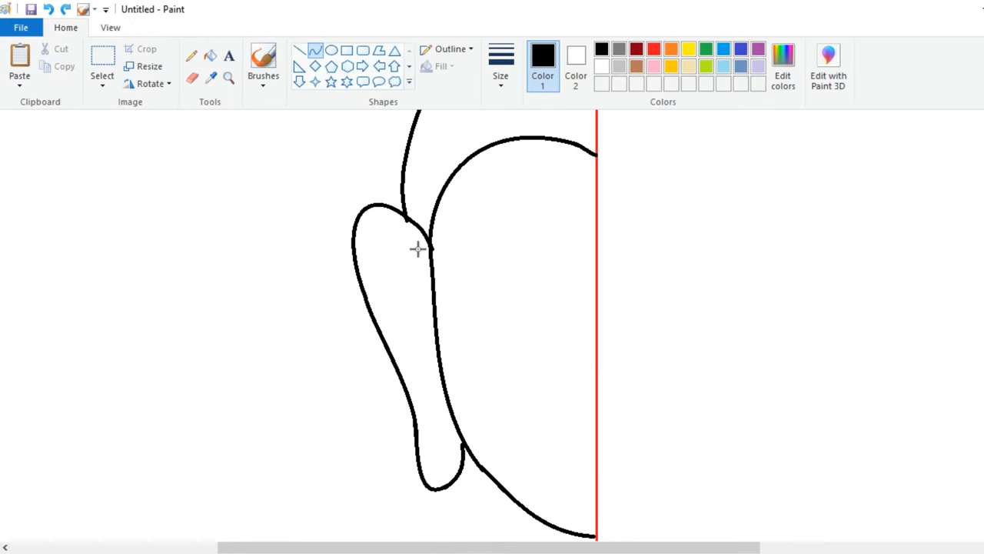
drag(416, 246, 379, 305)
drag(370, 250, 366, 226)
click(385, 259)
key(ctrl+z)
drag(416, 246, 372, 286)
mouse_move(376, 242)
mouse_down()
mouse_move(376, 222)
mouse_move(386, 246)
mouse_up()
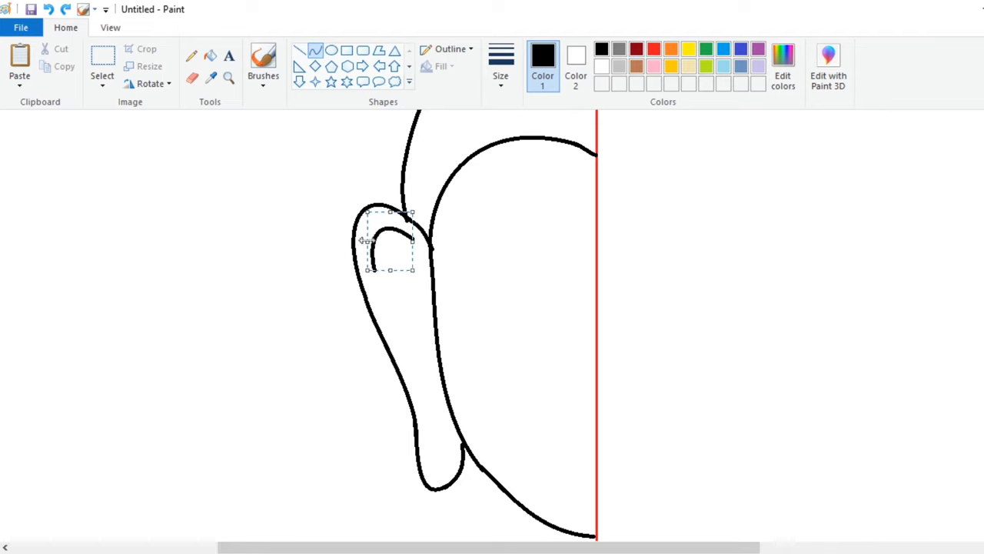
click(375, 270)
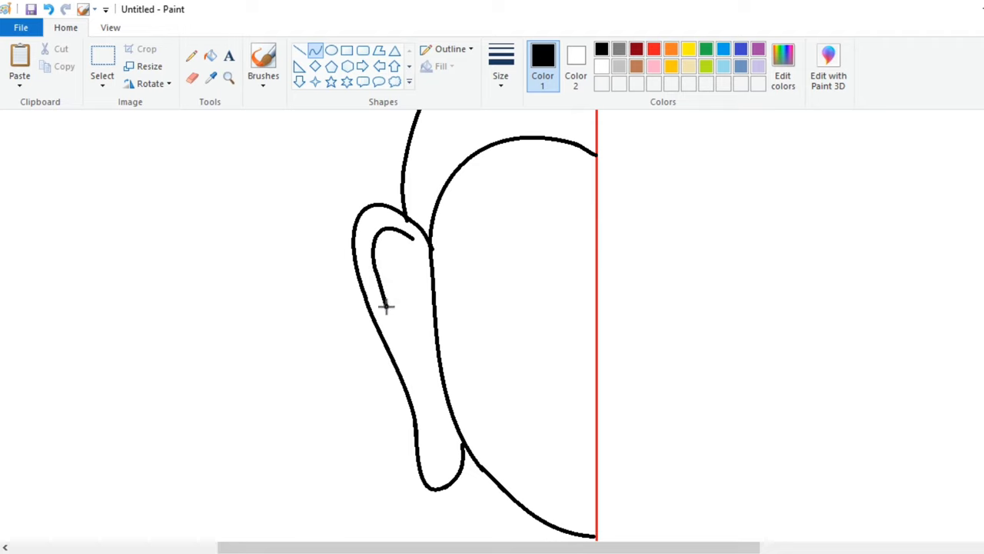
Extend the inner ear fold down toward the lobe, removing the unsatisfactory lower segment and redrawing it.
mouse_move(386, 307)
mouse_down()
mouse_move(416, 377)
mouse_move(375, 304)
mouse_up()
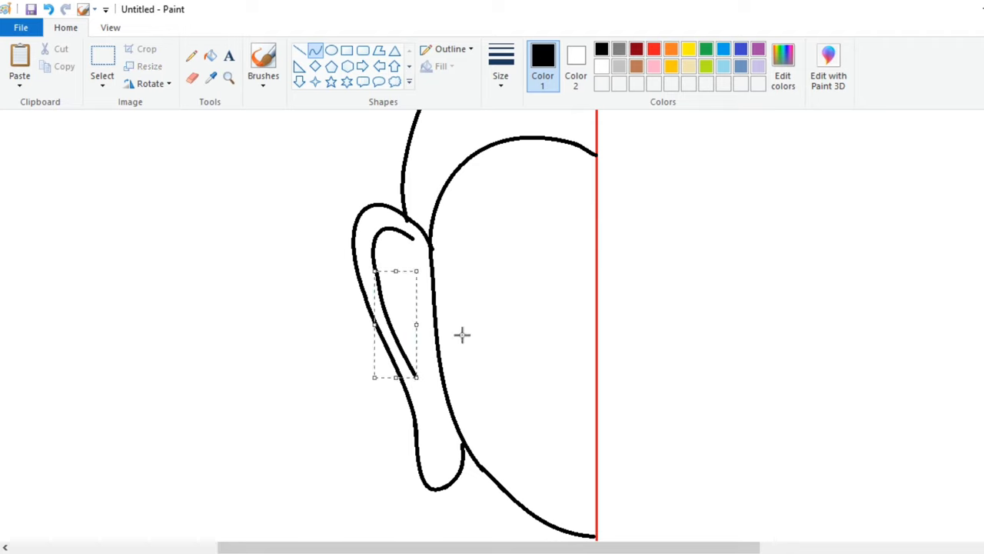
click(416, 375)
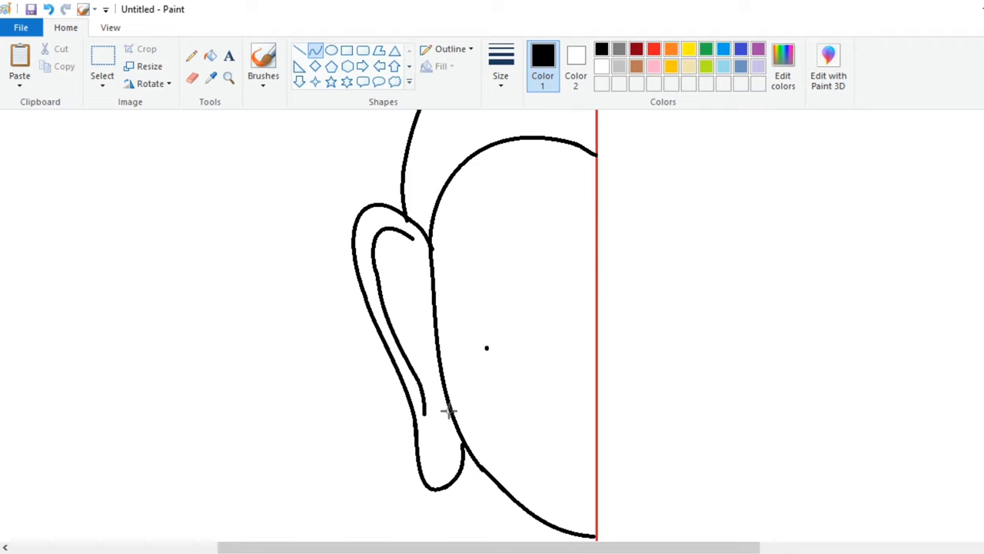
key(ctrl+z)
click(192, 78)
click(316, 50)
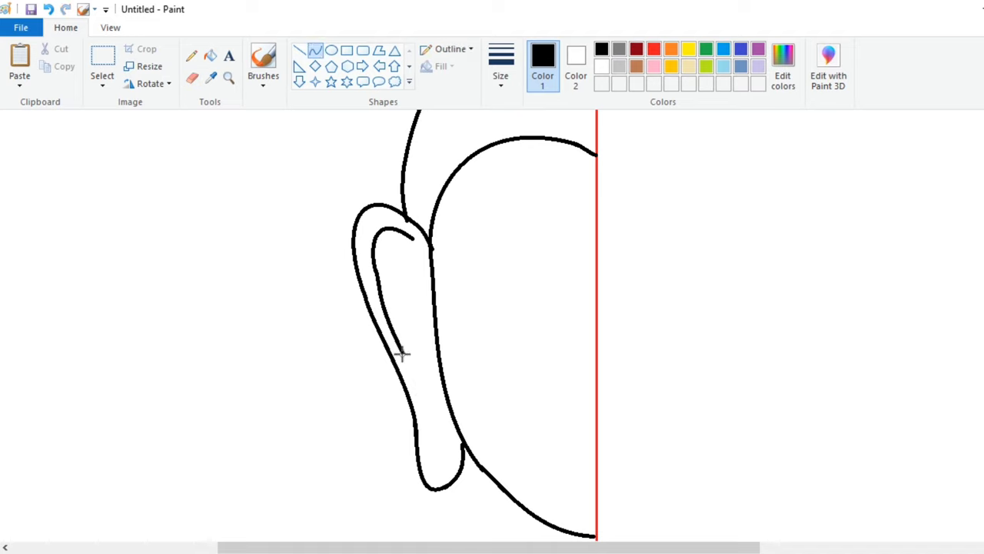
click(413, 375)
Draw a small teardrop-shaped opening inside the earlobe using curves.
click(430, 433)
drag(429, 428, 448, 475)
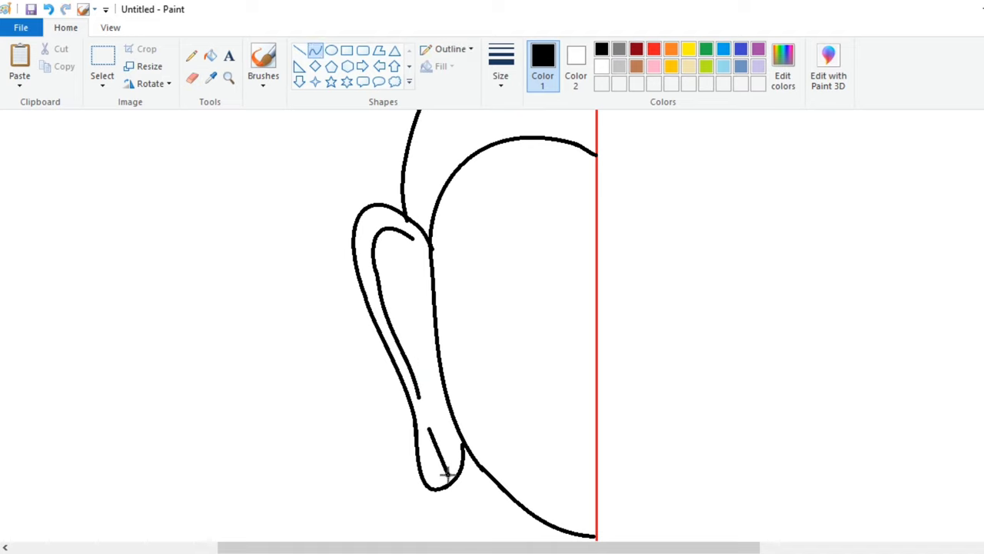
click(449, 437)
click(456, 460)
click(449, 424)
drag(447, 422, 423, 474)
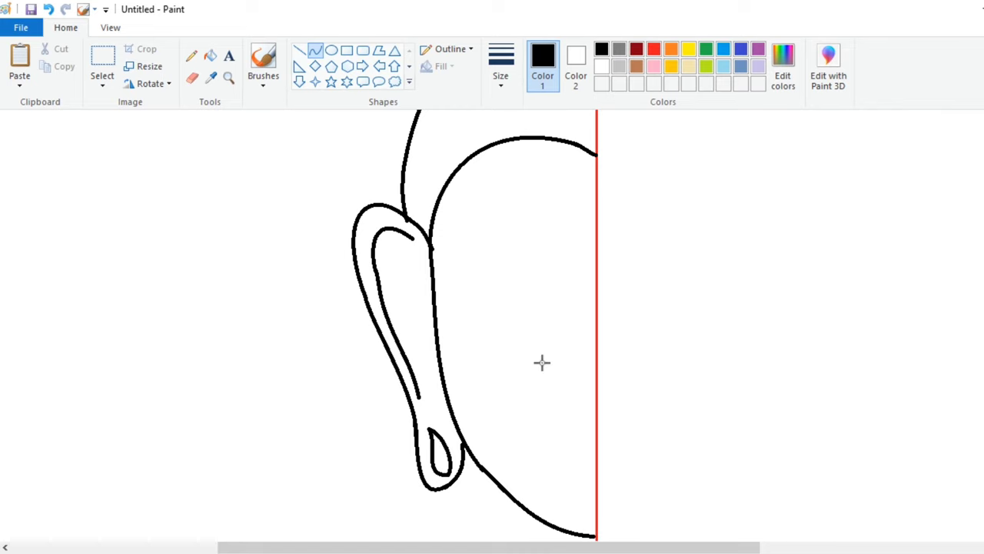
Draw the arched eyebrow and continue it into the nose bridge beside the red centre line.
scroll(423, 517, right, 3)
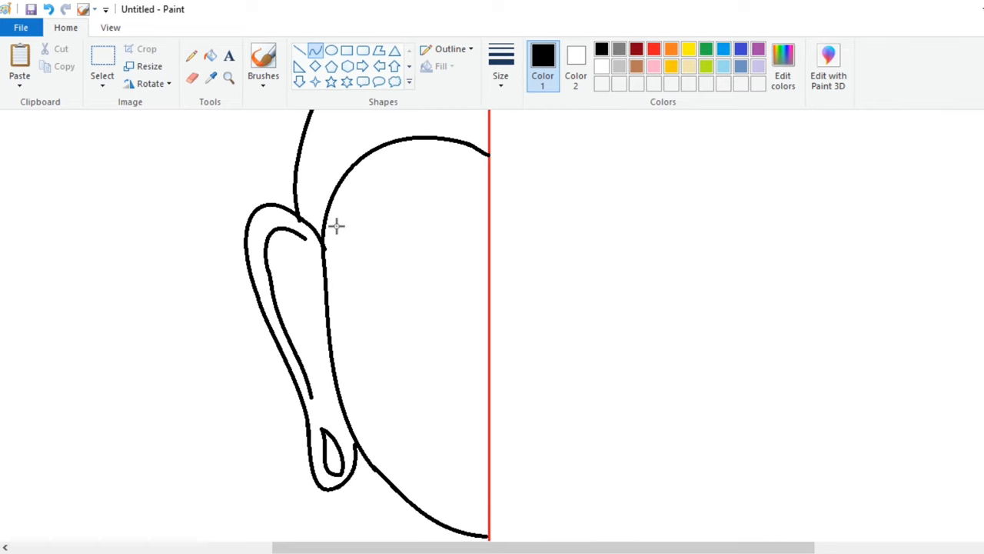
drag(341, 226, 468, 258)
drag(383, 214, 461, 222)
click(459, 218)
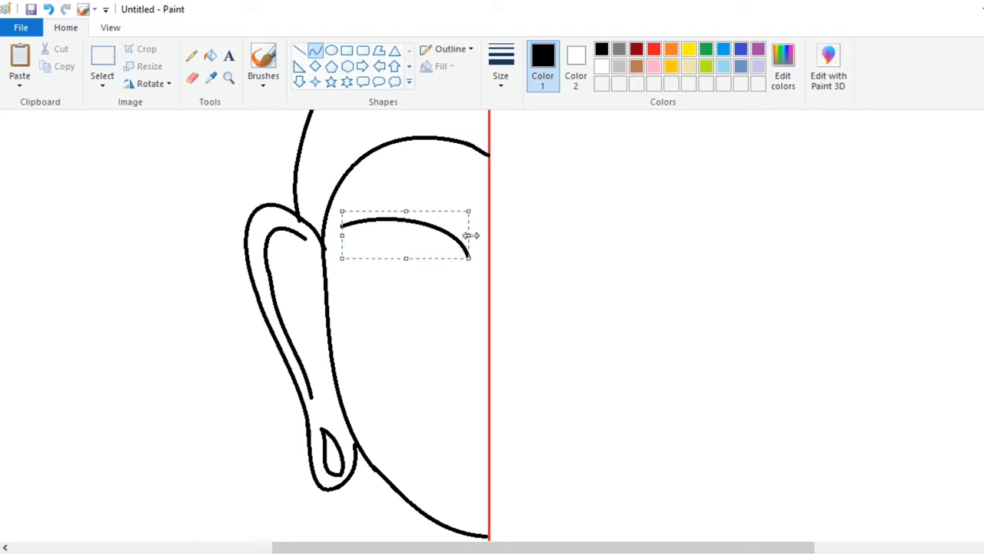
drag(468, 257, 501, 321)
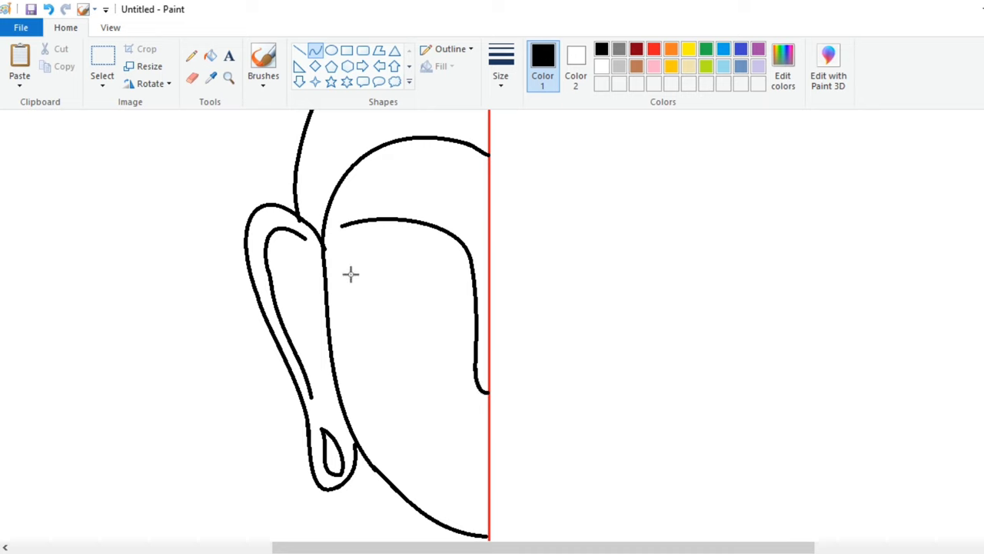
Draw an upper eyelid arc beneath the eyebrow with the Curve tool.
drag(346, 268, 458, 280)
drag(372, 261, 429, 233)
click(492, 257)
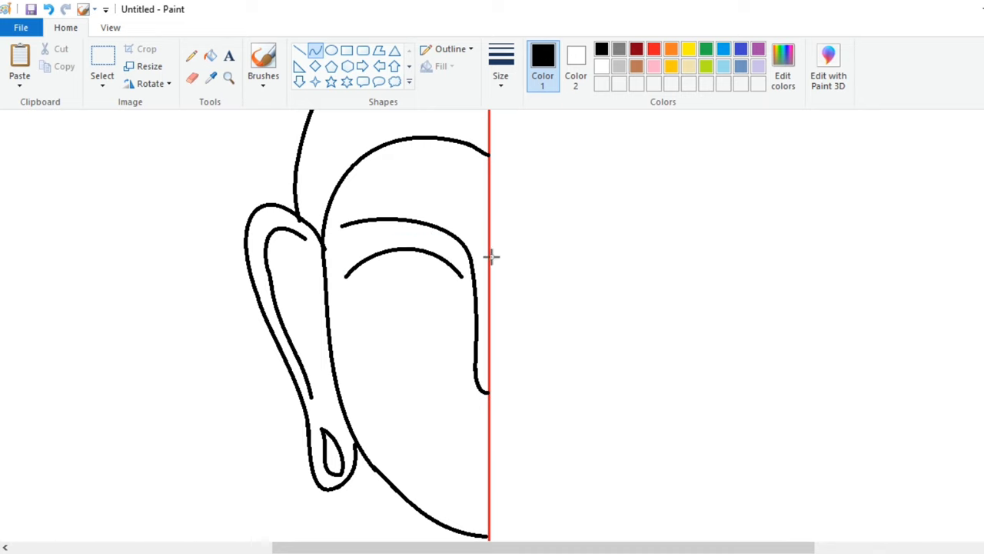
Draw the outer nose line down from the eyelid arc and smooth the join between them.
drag(467, 303, 468, 329)
key(ctrl+z)
click(191, 79)
mouse_move(462, 277)
mouse_down()
mouse_move(464, 345)
mouse_move(461, 286)
mouse_move(466, 299)
mouse_up()
click(316, 51)
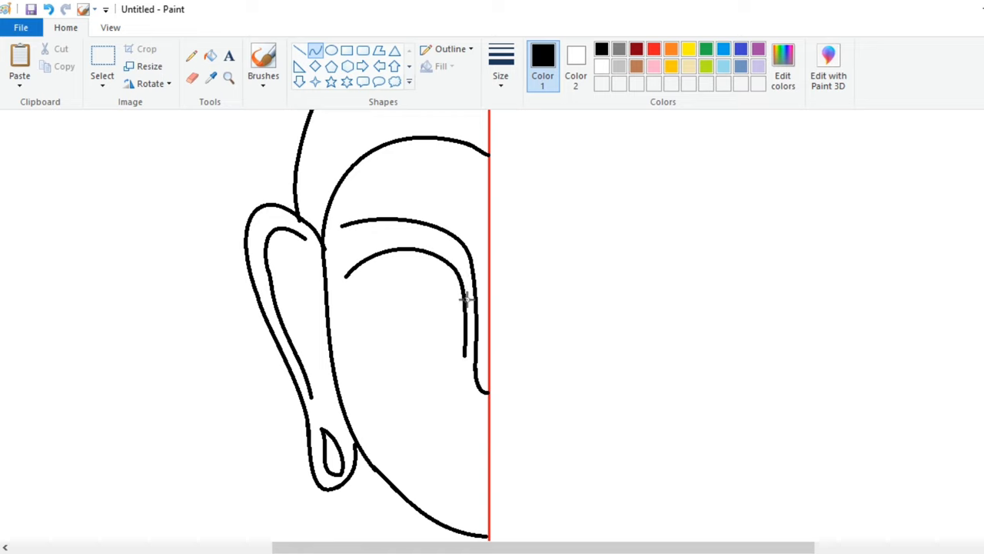
Draw the rounded nostril at the nose tip and join it to the outer nose line.
scroll(479, 301, down, 3)
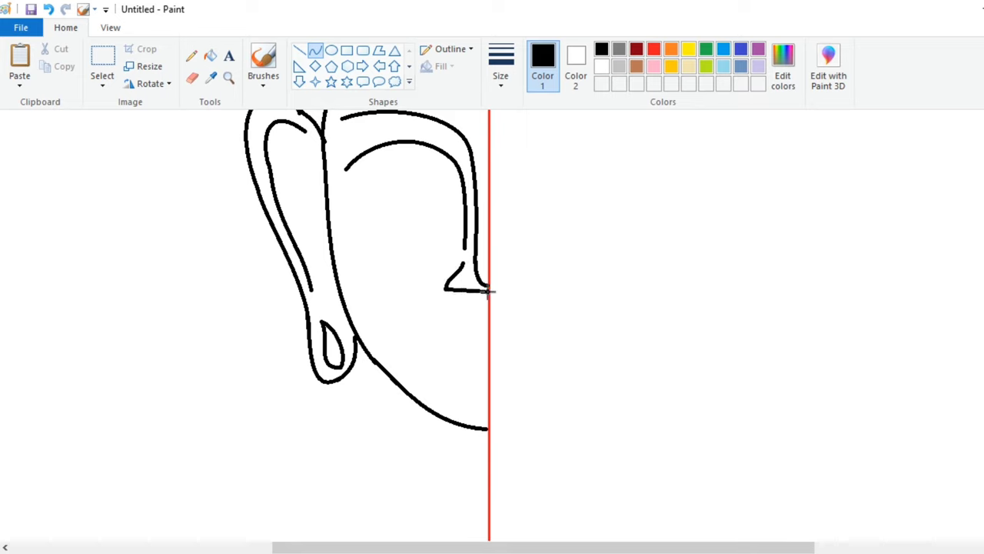
drag(443, 302, 466, 303)
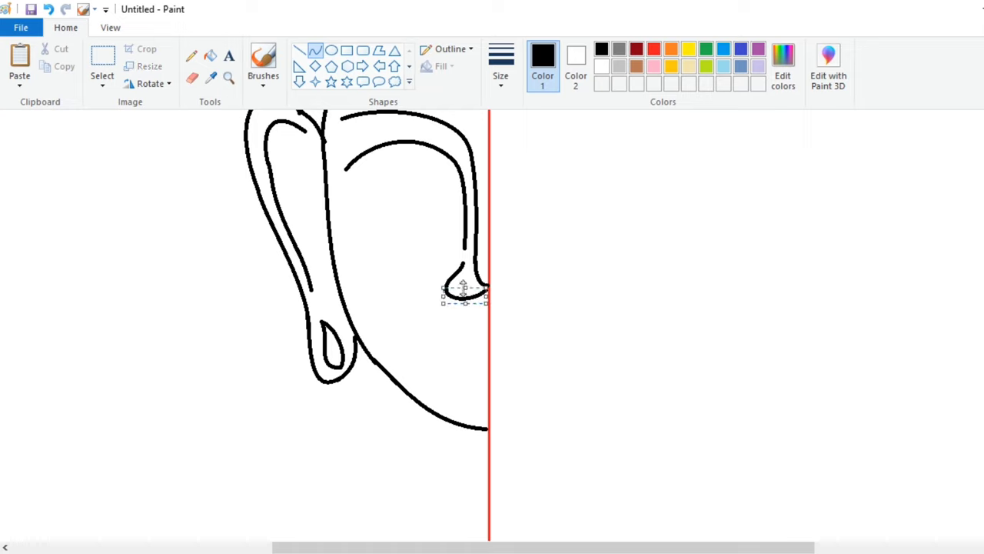
click(461, 260)
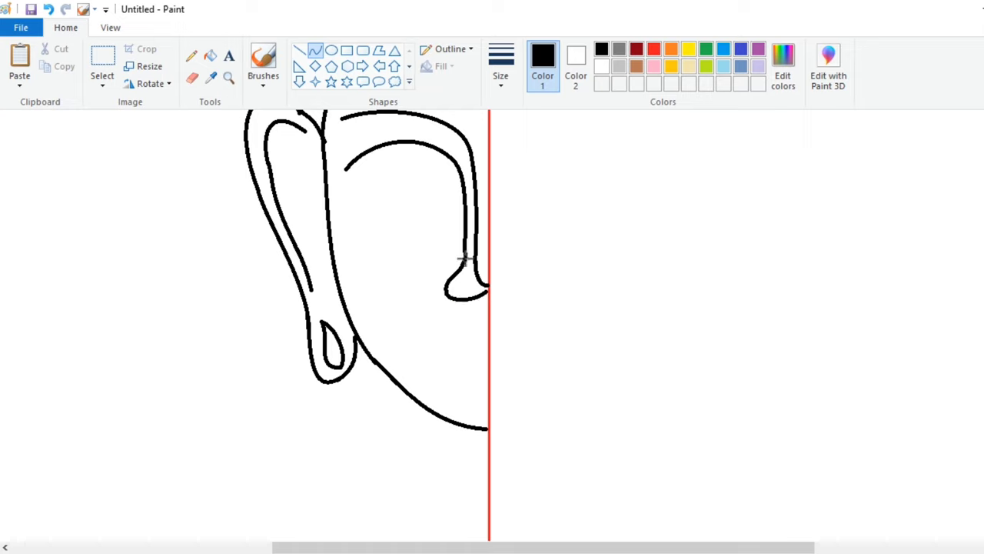
Draw two parallel downward-bowed curves beneath the upper eyelid to form the closed eye.
scroll(429, 214, up, 3)
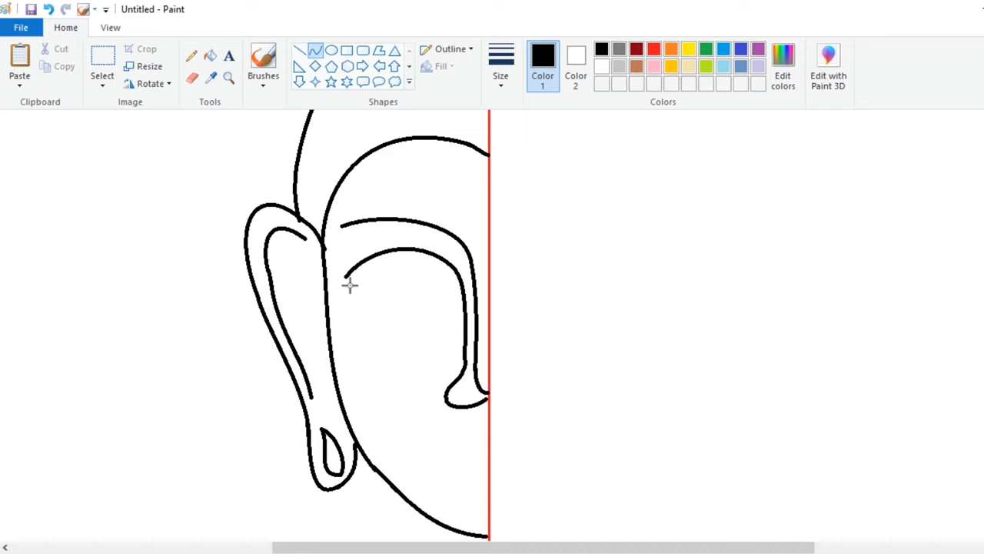
drag(393, 285, 405, 324)
click(405, 324)
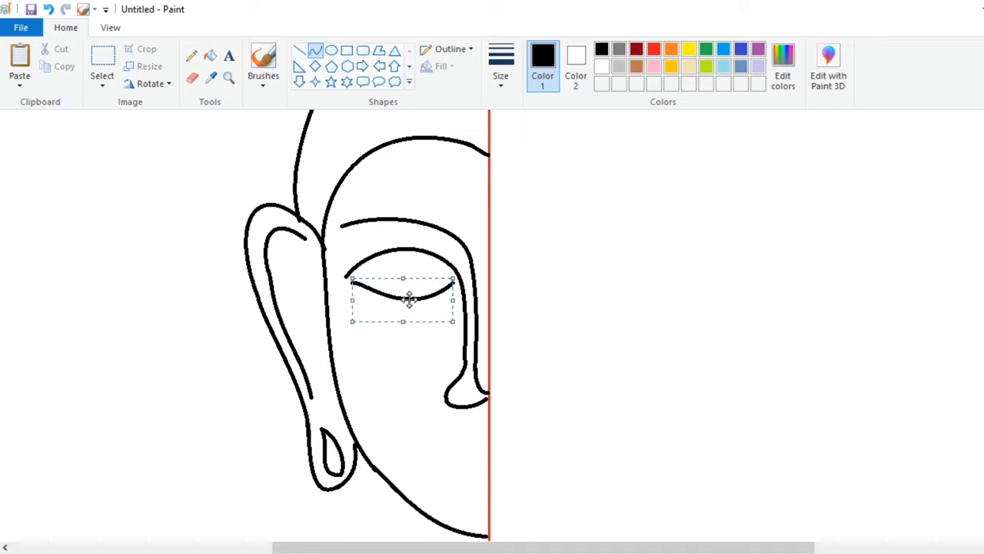
mouse_move(347, 287)
mouse_down()
mouse_move(451, 291)
mouse_move(399, 307)
mouse_move(397, 333)
mouse_up()
click(398, 334)
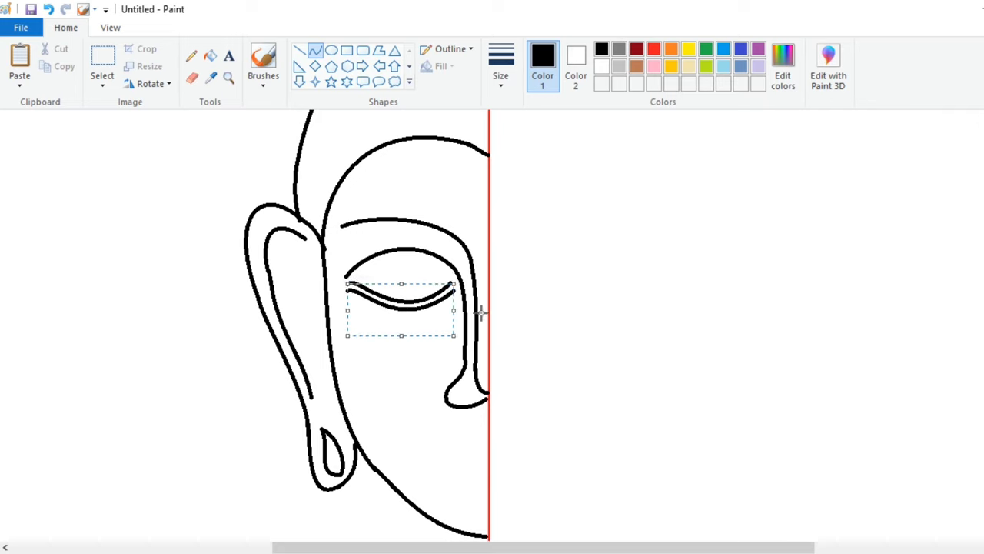
click(514, 303)
Draw half of the lips beneath the nose, ending at the centre line, with a small philtrum curve above.
scroll(412, 367, down, 3)
scroll(412, 368, right, 2)
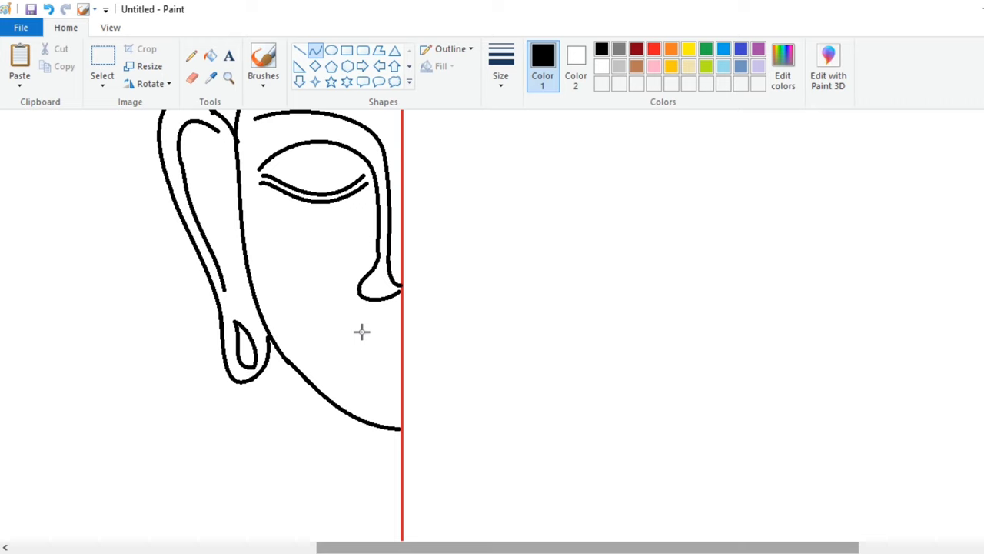
drag(368, 340, 384, 312)
drag(352, 310, 400, 369)
drag(361, 344, 359, 338)
drag(359, 347, 360, 372)
click(432, 338)
Select the finished half face up to the red centre line and cut it from the canvas.
scroll(392, 346, left, 2)
scroll(479, 390, up, 3)
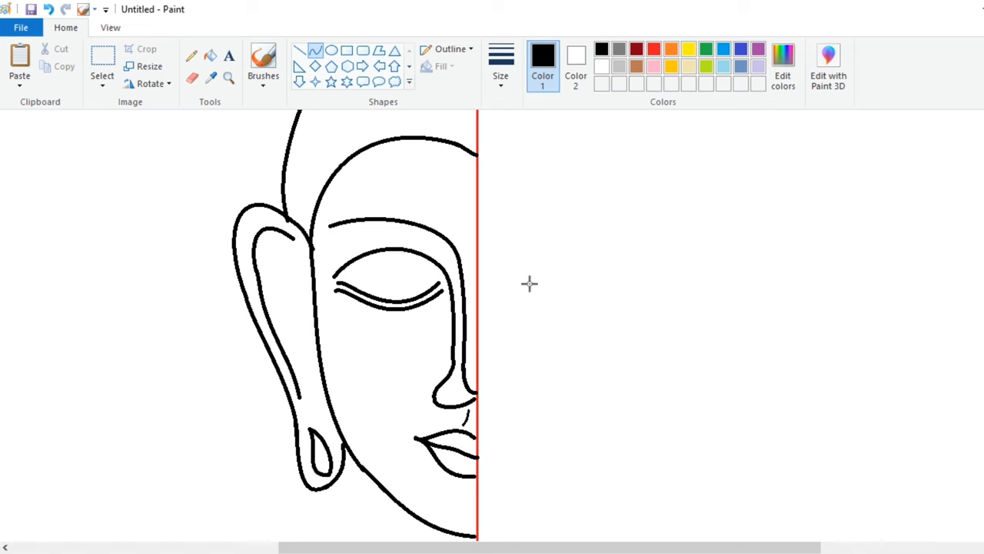
click(110, 27)
click(51, 54)
click(66, 27)
click(103, 58)
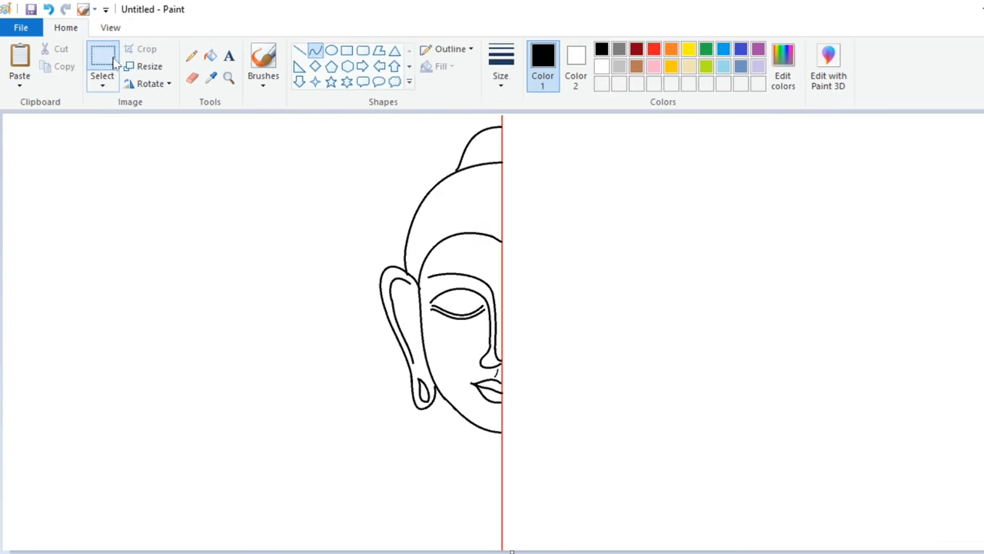
drag(371, 117, 423, 269)
right_click(429, 253)
click(466, 263)
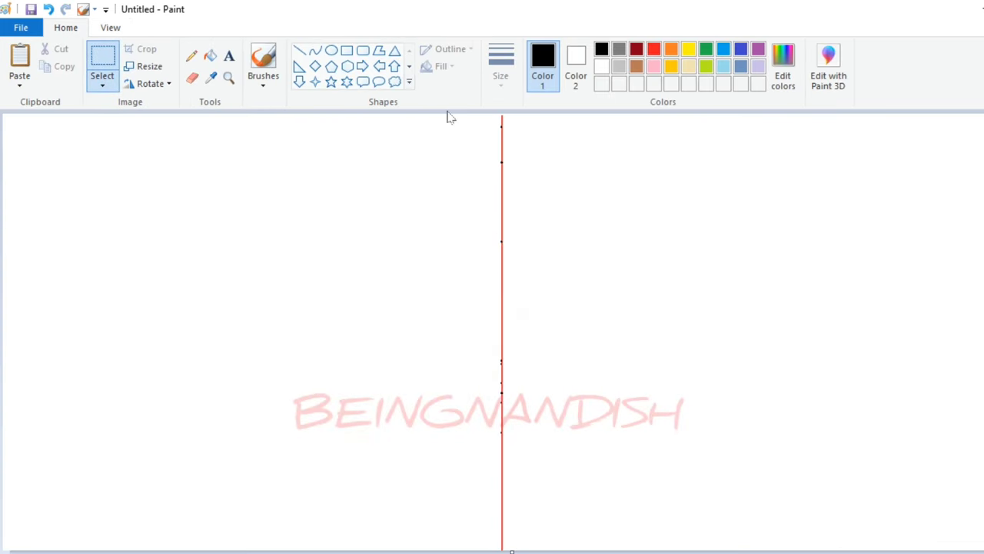
Delete the red vertical guide line together with the marks left on it.
drag(447, 114, 549, 549)
right_click(502, 336)
click(536, 452)
Paste the half face and place it just left of the canvas centre.
right_click(211, 217)
click(270, 262)
drag(103, 289, 455, 297)
Try to paste a second half face, flip it horizontally and join it to the first.
right_click(271, 218)
click(307, 262)
drag(100, 264, 241, 269)
right_click(223, 266)
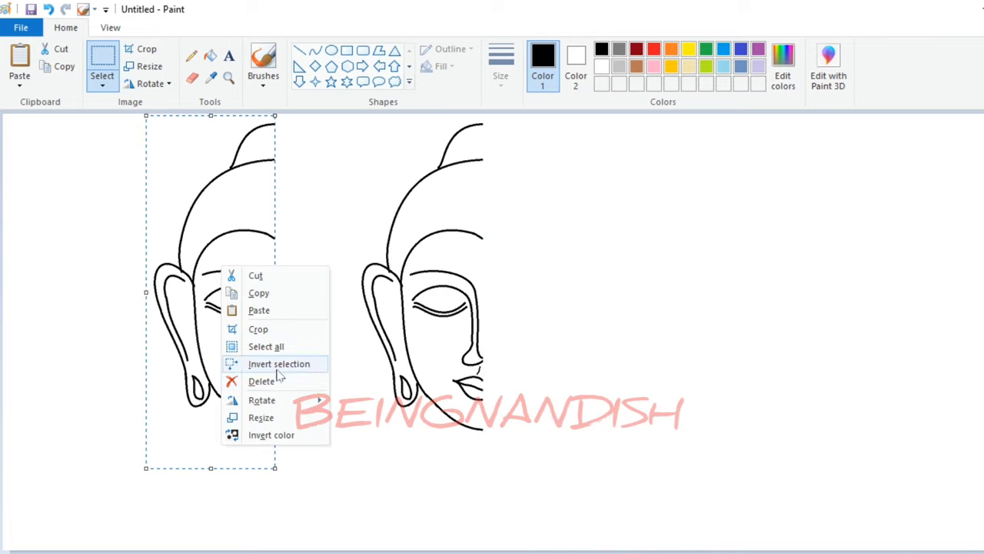
mouse_move(265, 399)
click(385, 470)
drag(199, 348, 534, 345)
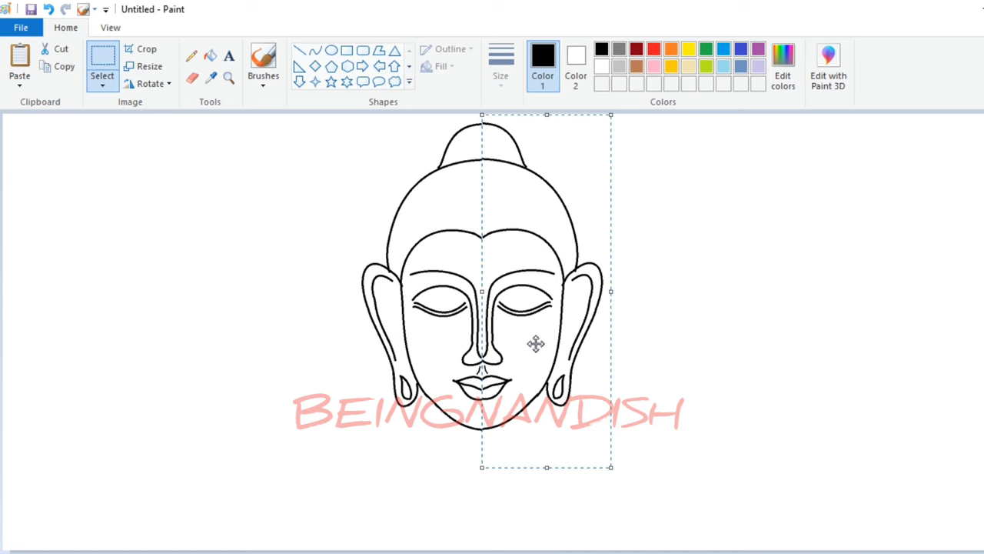
click(686, 296)
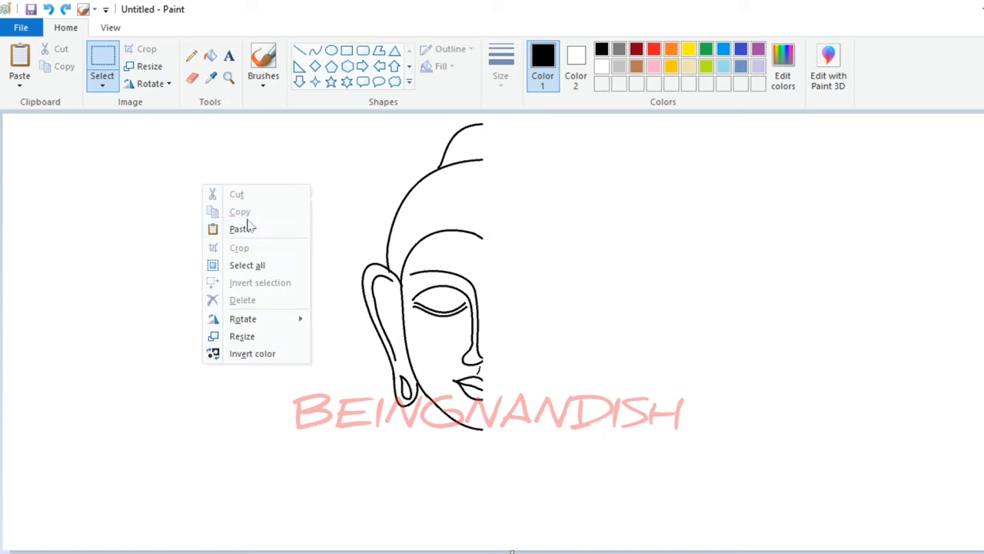
Paste another half face, flip it horizontally and align it with the first to complete the face.
click(246, 228)
right_click(110, 253)
click(82, 329)
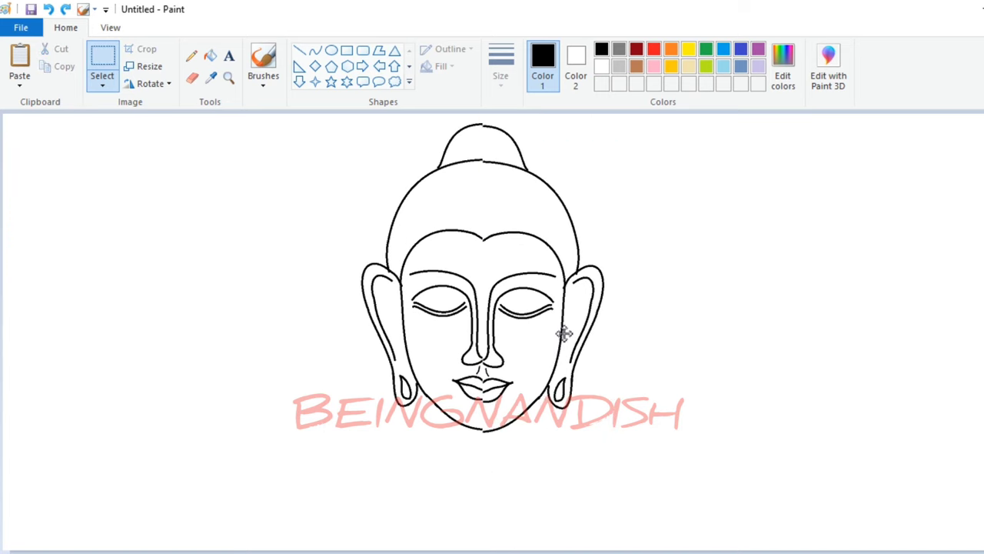
drag(564, 333, 562, 330)
click(648, 313)
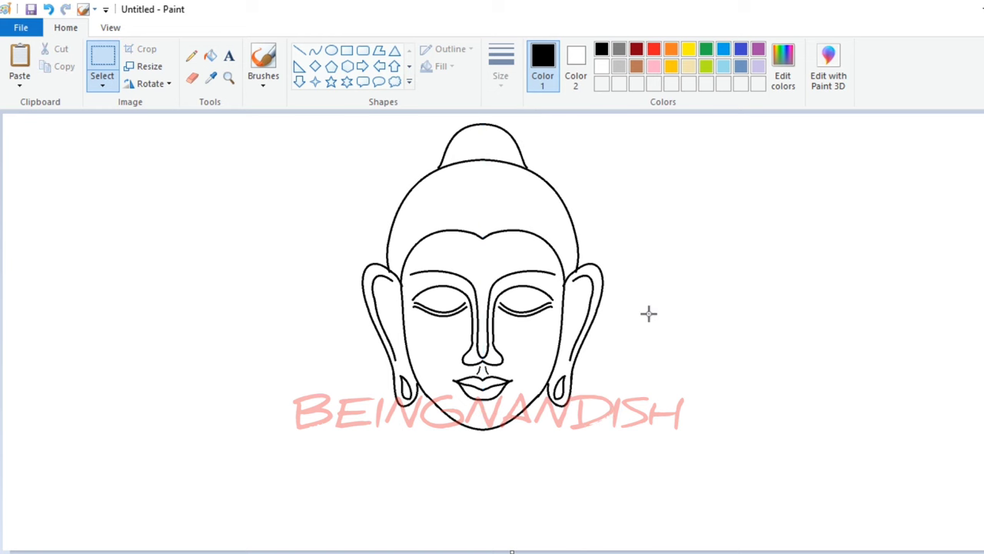
Erase the sharp point where the two hairline halves meet at the centre of the forehead.
click(110, 28)
click(17, 74)
drag(233, 549, 516, 549)
scroll(331, 331, down, 3)
click(19, 69)
click(20, 69)
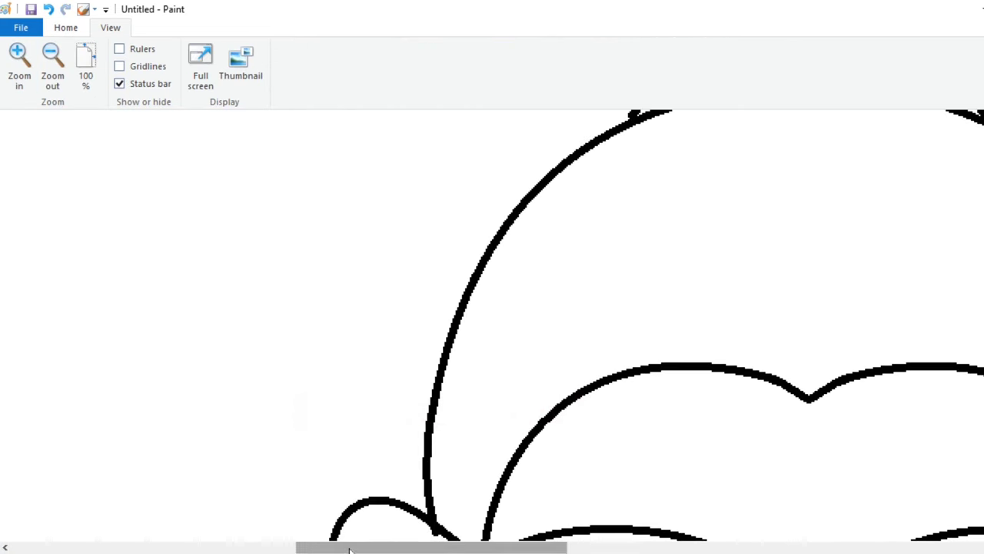
drag(349, 549, 416, 549)
click(65, 28)
click(191, 78)
mouse_move(534, 386)
mouse_down()
mouse_move(546, 400)
mouse_move(577, 380)
mouse_move(536, 388)
mouse_move(541, 400)
mouse_move(577, 380)
mouse_move(541, 395)
mouse_up()
Redraw the centre of the hairline as a smooth rounded dip with the Curve tool, matching the line thickness.
click(315, 50)
click(502, 67)
click(511, 172)
key(ctrl+z)
scroll(558, 292, down, 3)
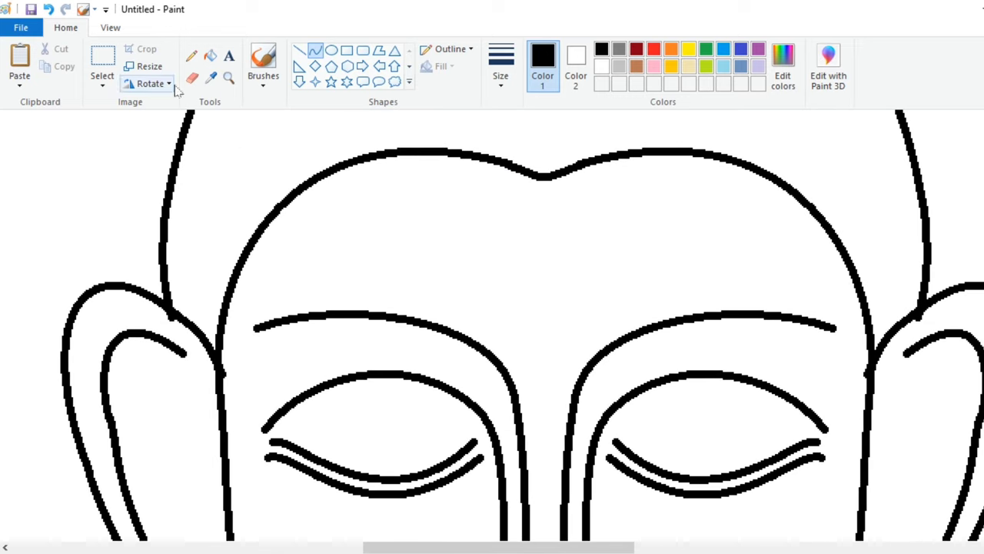
Erase the stray line ends where the ears meet the head and draw a small circle centred on the forehead.
click(192, 77)
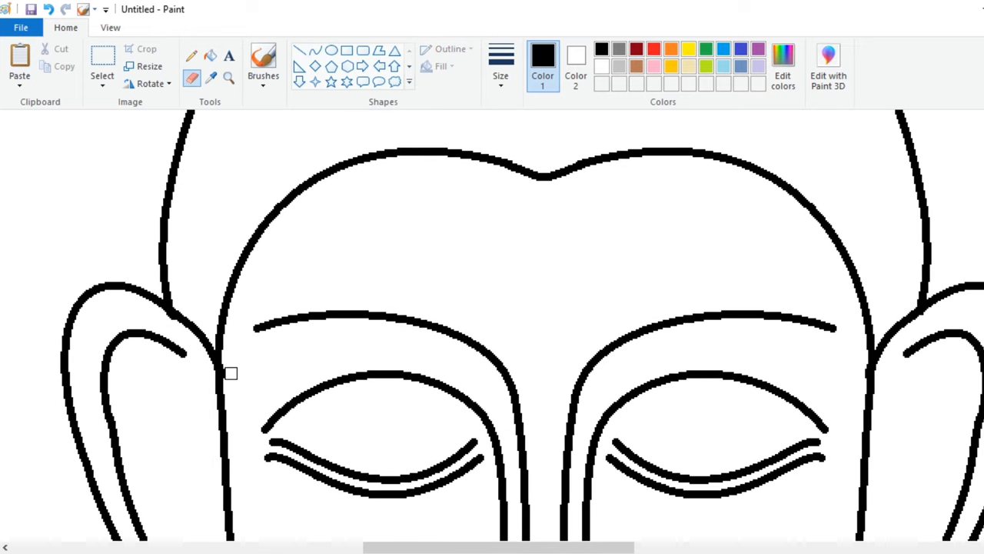
click(331, 50)
mouse_move(512, 274)
mouse_down()
mouse_move(561, 343)
mouse_move(573, 335)
mouse_move(537, 298)
mouse_up()
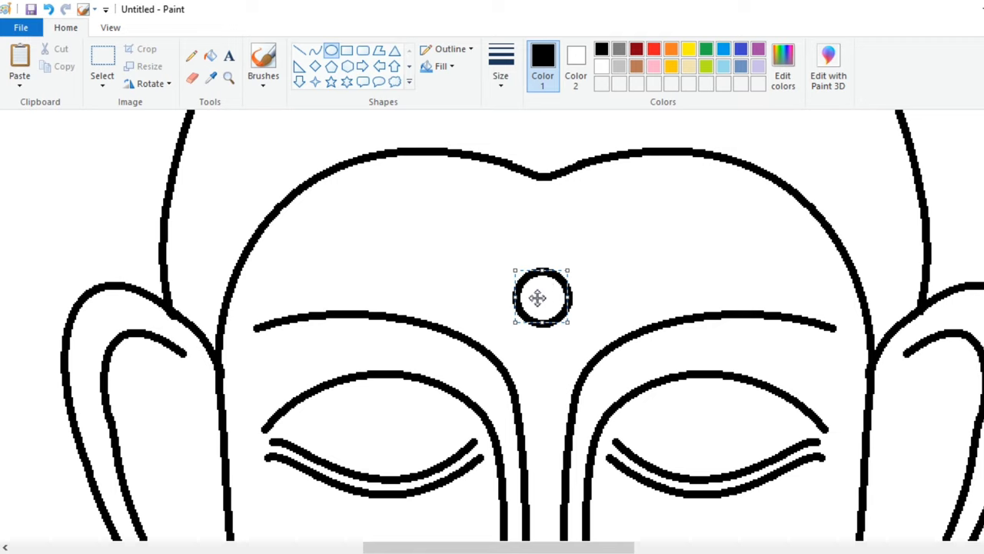
Draw the left side of the neck with the Curve tool, from the jaw beside the earlobe down to the shoulder.
scroll(448, 292, down, 7)
click(110, 27)
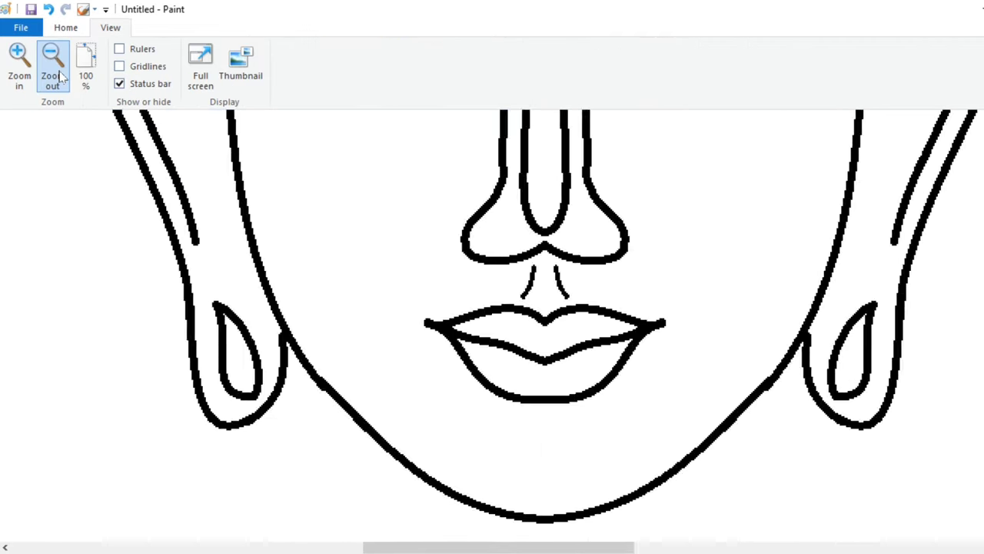
click(51, 66)
click(65, 27)
click(315, 50)
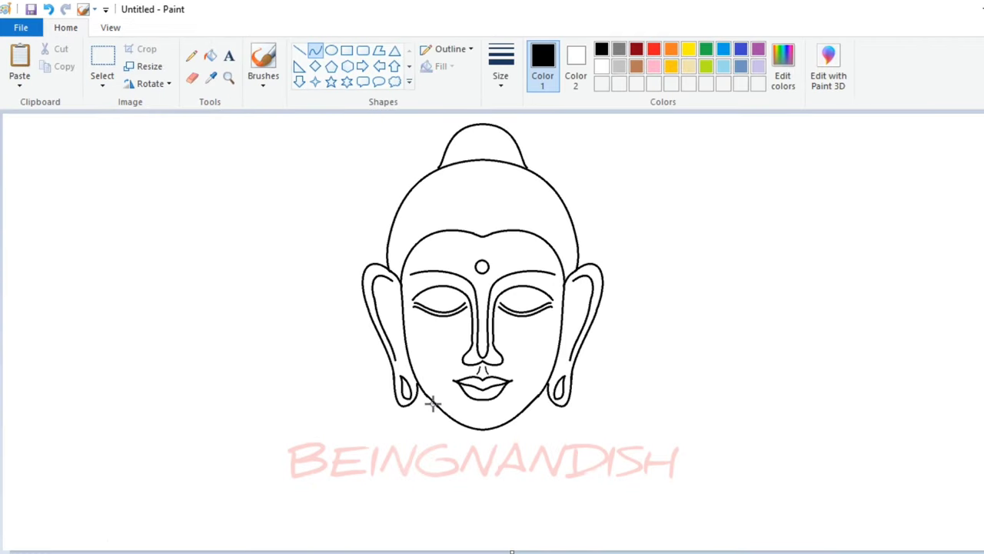
mouse_move(431, 403)
mouse_down()
mouse_move(392, 478)
mouse_move(425, 464)
mouse_move(417, 475)
mouse_up()
drag(392, 439, 386, 439)
drag(408, 478, 408, 466)
drag(386, 434, 377, 435)
Draw the left shoulder as a curve from the base of the neck outward and down to the canvas's lower edge.
drag(404, 466, 259, 544)
click(485, 463)
drag(305, 505, 305, 492)
drag(278, 503, 274, 497)
drag(259, 508, 249, 510)
drag(315, 544, 315, 552)
click(534, 493)
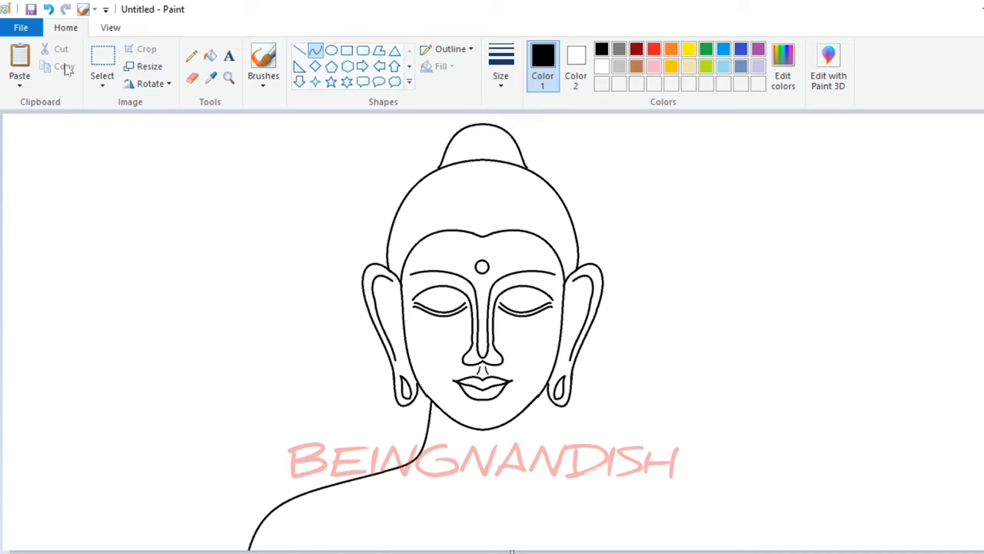
Copy the left half of the figure up to the face's centre line, including neck and shoulder, and paste it.
click(102, 58)
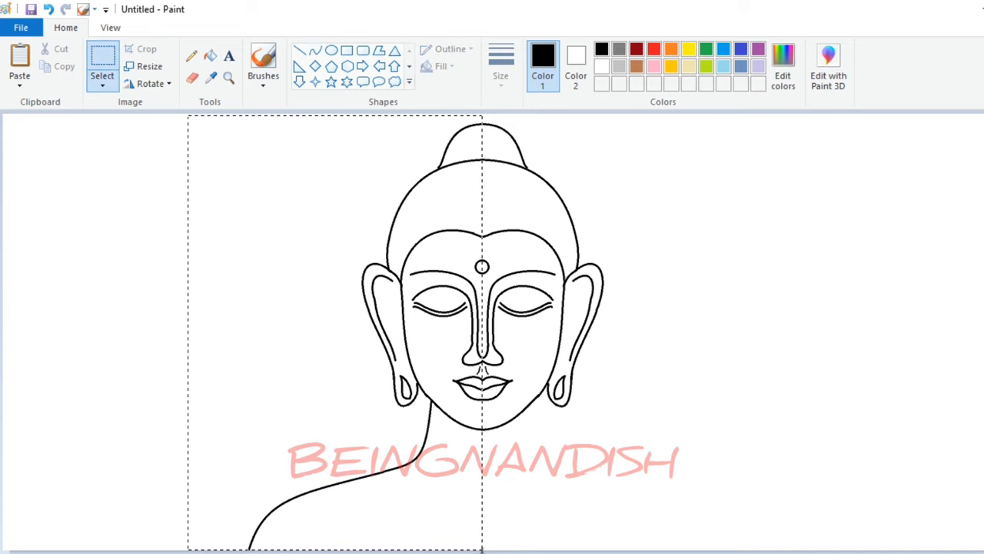
right_click(346, 256)
click(377, 285)
click(110, 27)
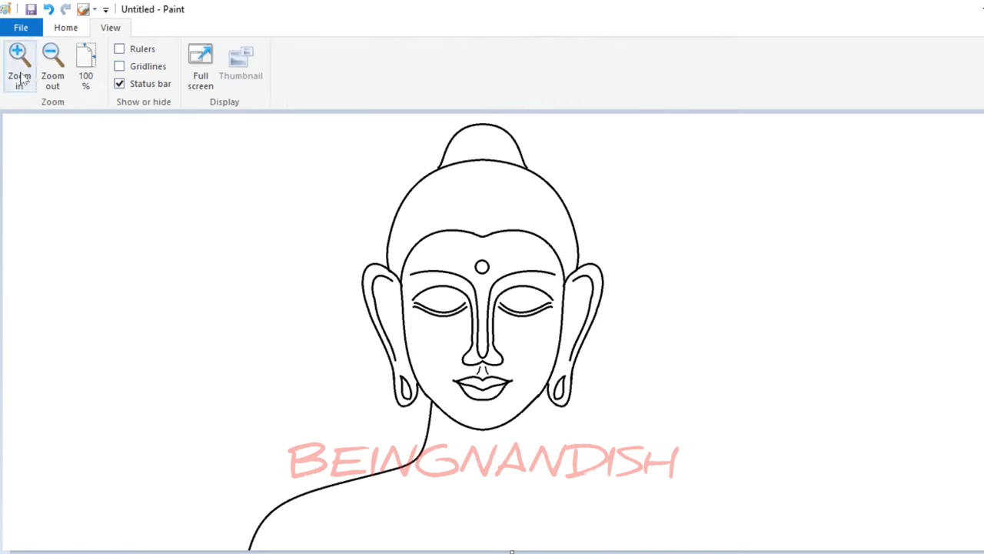
click(19, 59)
scroll(487, 394, down, 3)
right_click(122, 210)
click(158, 253)
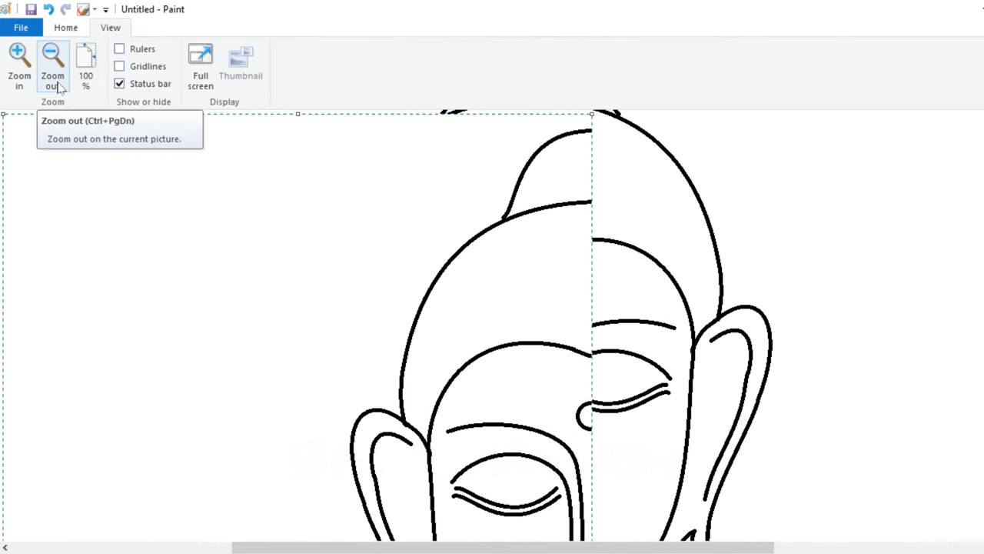
Flip the pasted half horizontally and align it with the left half along the centre line to complete both shoulders.
right_click(254, 309)
mouse_move(304, 448)
click(394, 509)
drag(196, 471, 769, 402)
scroll(757, 384, up, 3)
drag(740, 362, 695, 331)
key(Down)
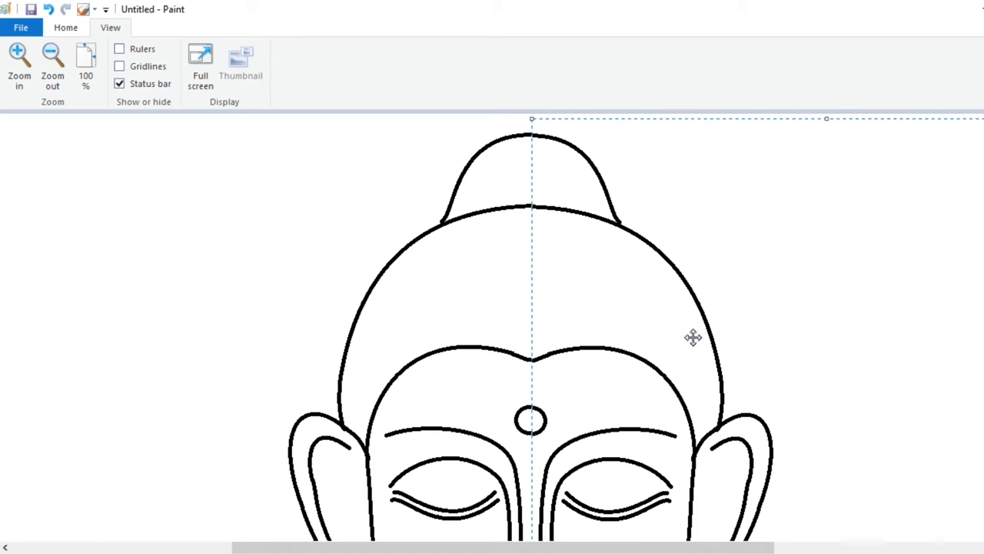
key(Up)
scroll(610, 346, down, 5)
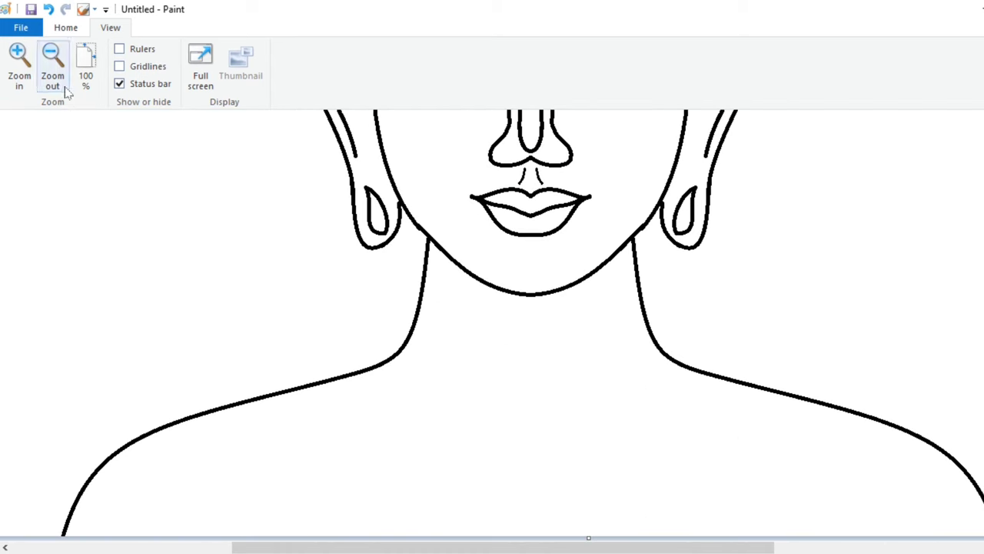
Draw two curved robe edge lines sweeping from the base of the neck on the right diagonally down across the chest.
click(52, 58)
click(66, 27)
click(316, 50)
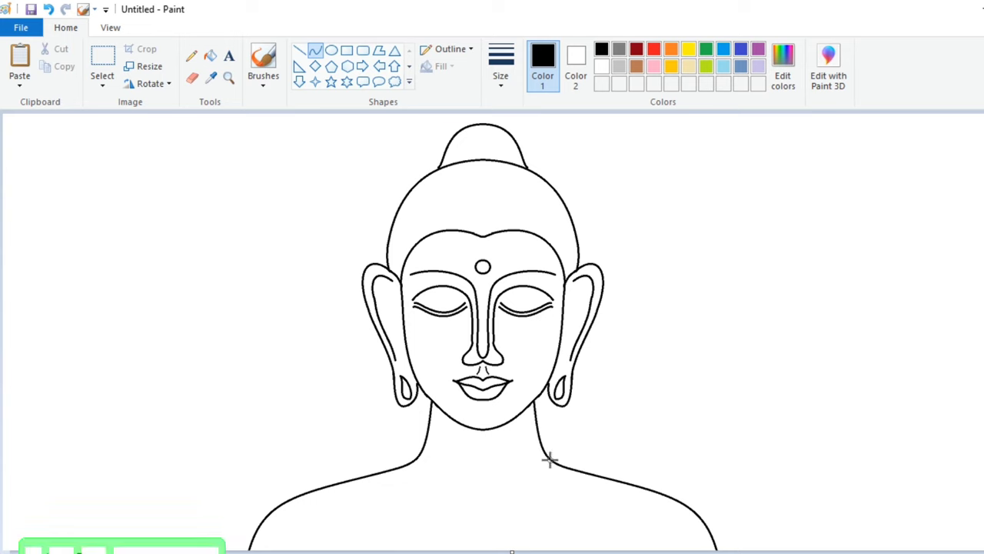
mouse_move(549, 461)
mouse_down()
mouse_move(426, 529)
mouse_move(407, 527)
mouse_move(519, 501)
mouse_up()
mouse_move(567, 466)
mouse_down()
mouse_move(418, 543)
mouse_move(442, 549)
mouse_up()
mouse_move(558, 513)
mouse_down()
mouse_move(483, 527)
mouse_move(492, 527)
mouse_up()
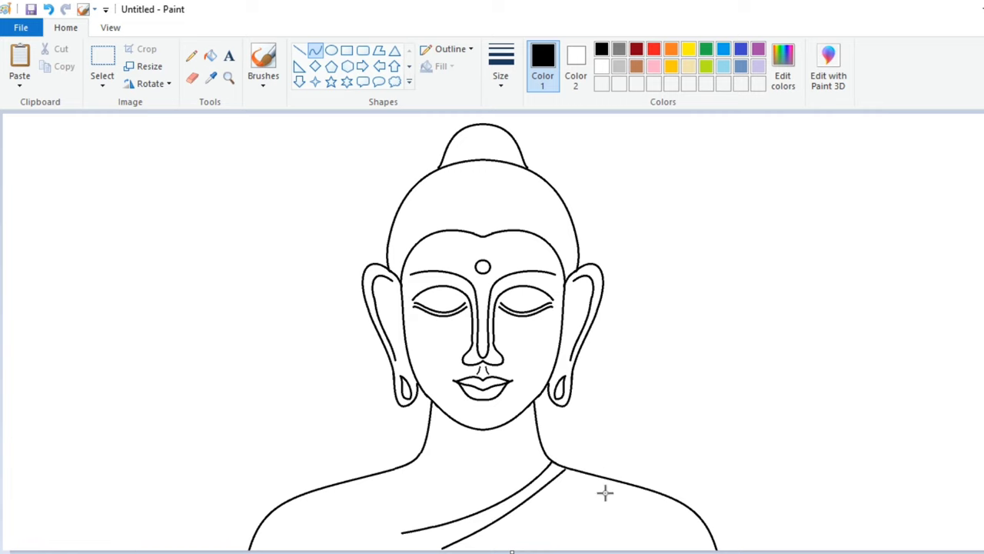
Add two more curved robe folds running from the right shoulder line down to the canvas's lower edge.
drag(602, 478, 536, 549)
drag(567, 515, 577, 528)
click(642, 464)
drag(617, 480, 589, 548)
drag(611, 505, 598, 527)
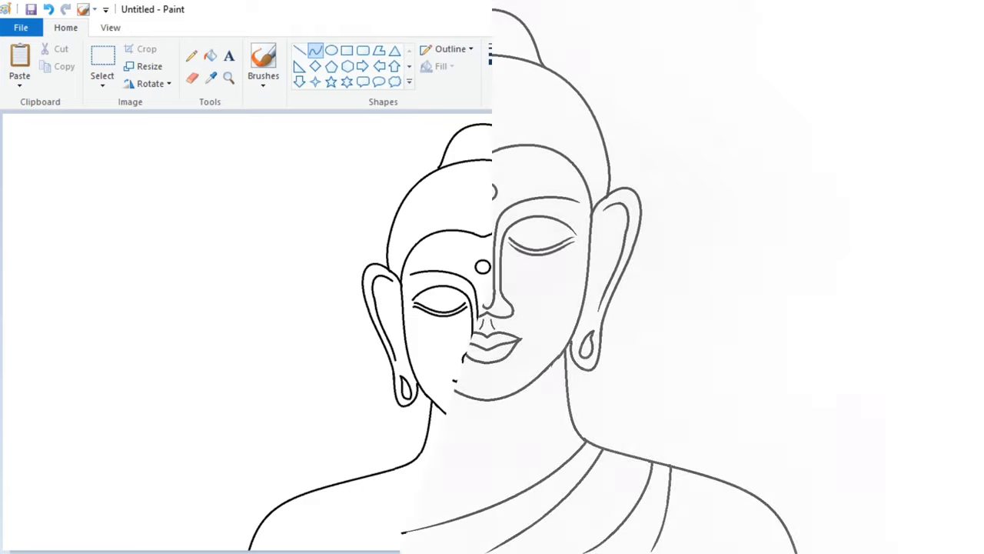